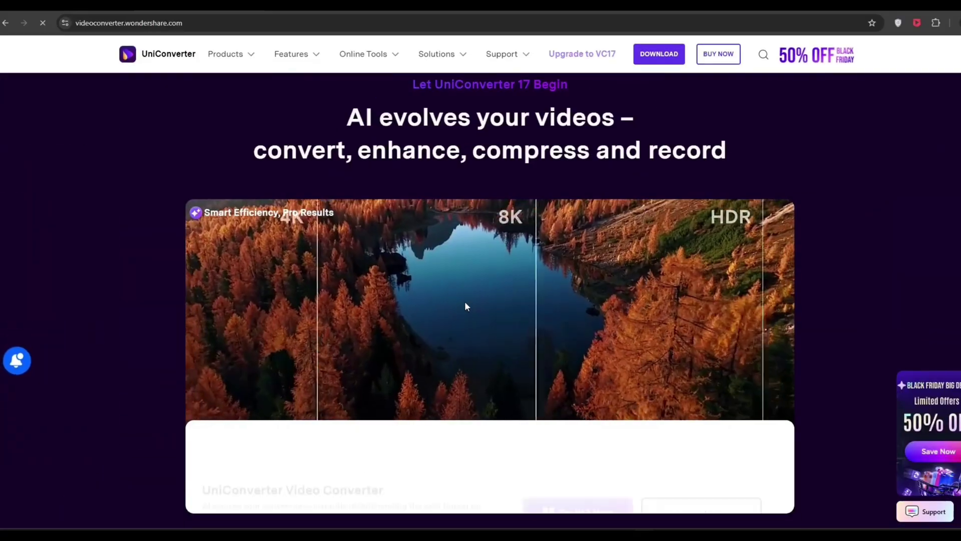
# Scroll the UniConverter web page past the Video Converter card to the Video Enhancer card.
pyautogui.scroll(-1, 465, 303)
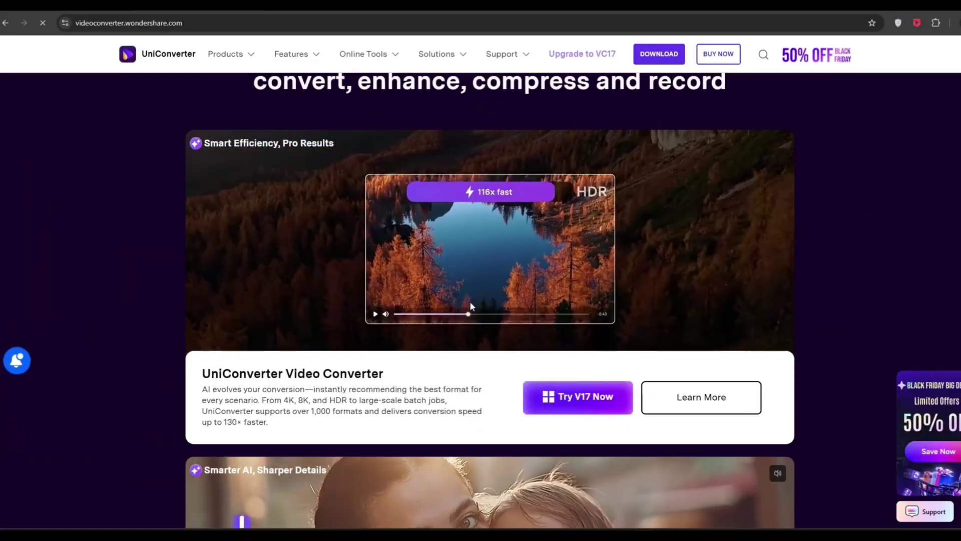
pyautogui.scroll(-4, 470, 303)
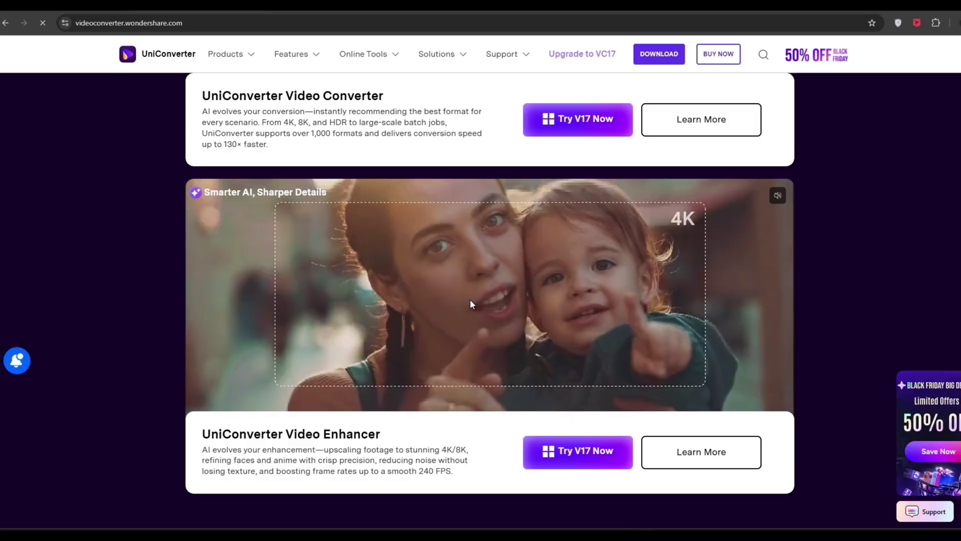
pyautogui.scroll(-3, 470, 300)
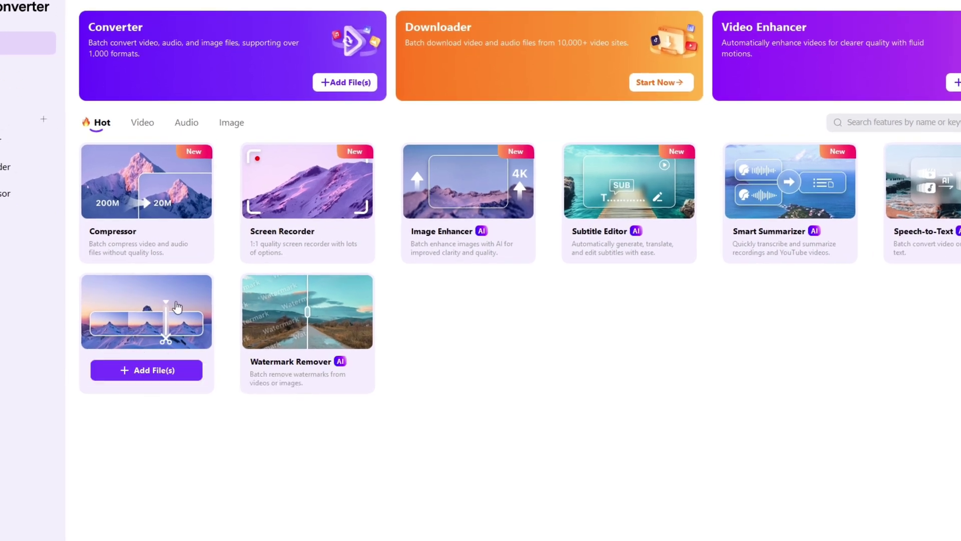
# Load clip 1.mp4 from the clips folder into the Video Enhancer.
pyautogui.moveTo(170, 375)
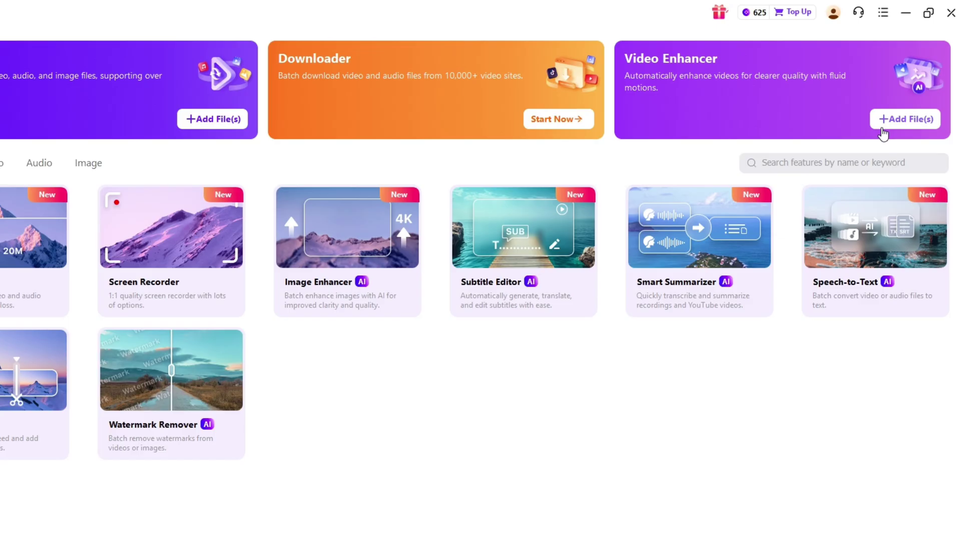
pyautogui.click(888, 122)
pyautogui.click(139, 86)
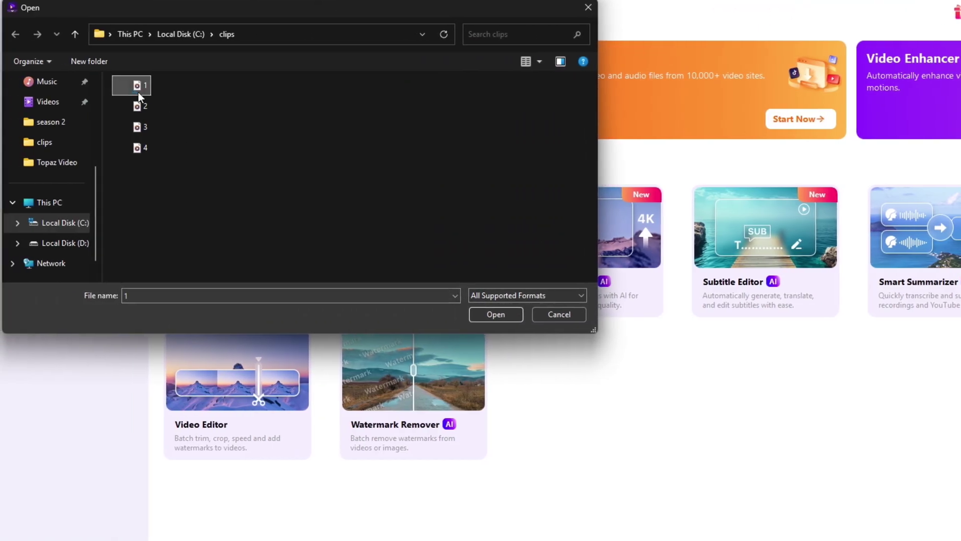
pyautogui.click(506, 315)
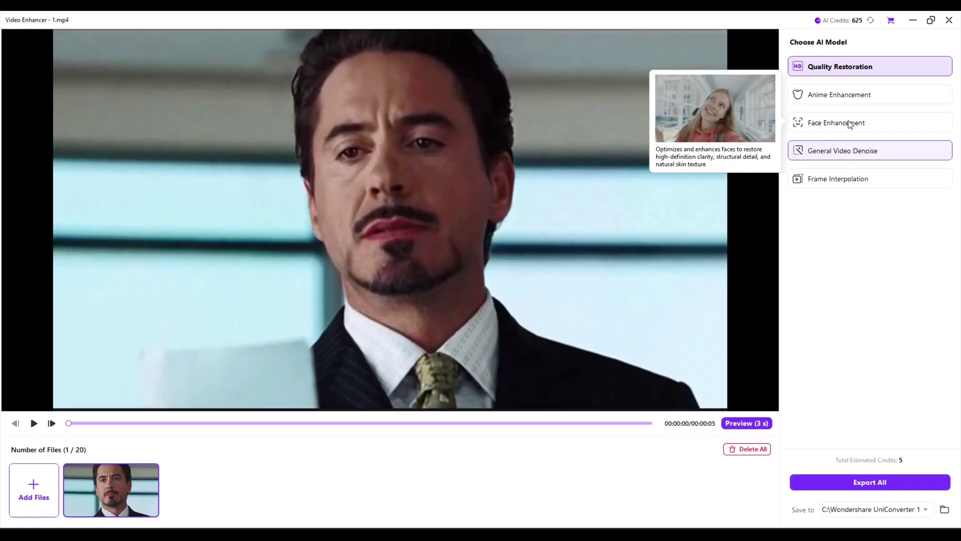
pyautogui.moveTo(834, 73)
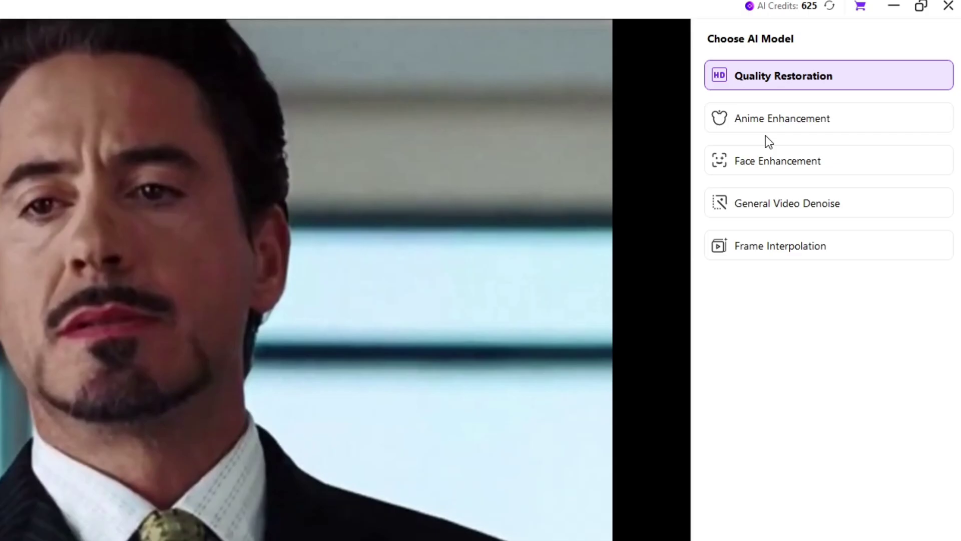
pyautogui.moveTo(773, 126)
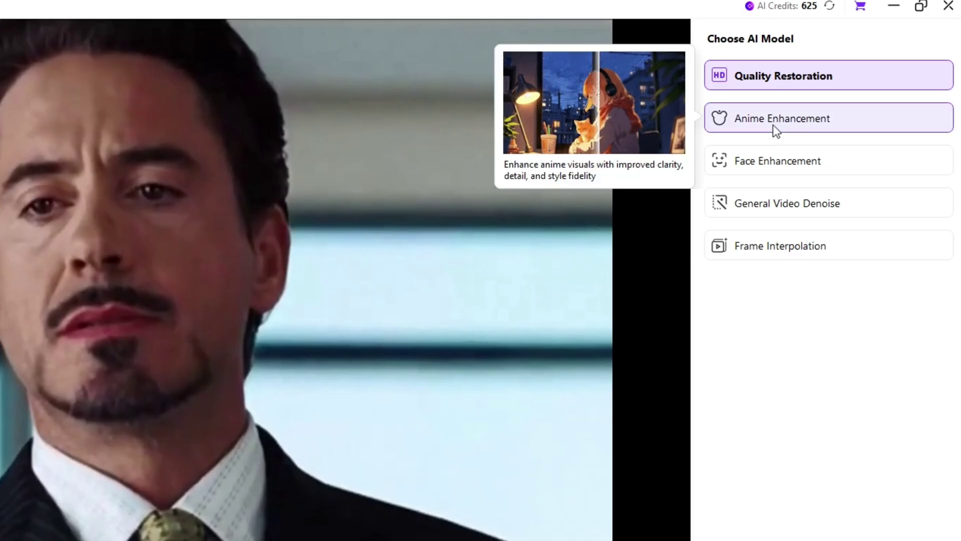
pyautogui.moveTo(797, 164)
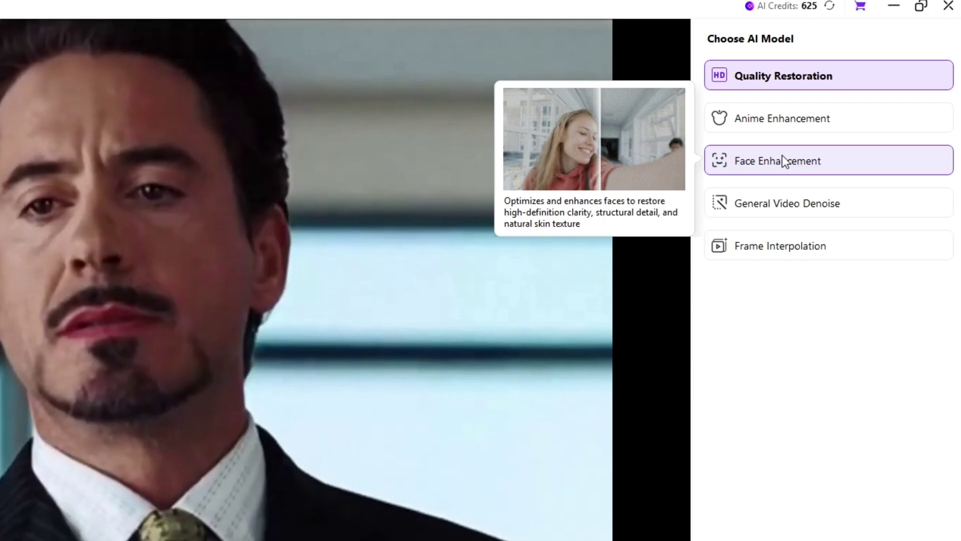
pyautogui.moveTo(751, 205)
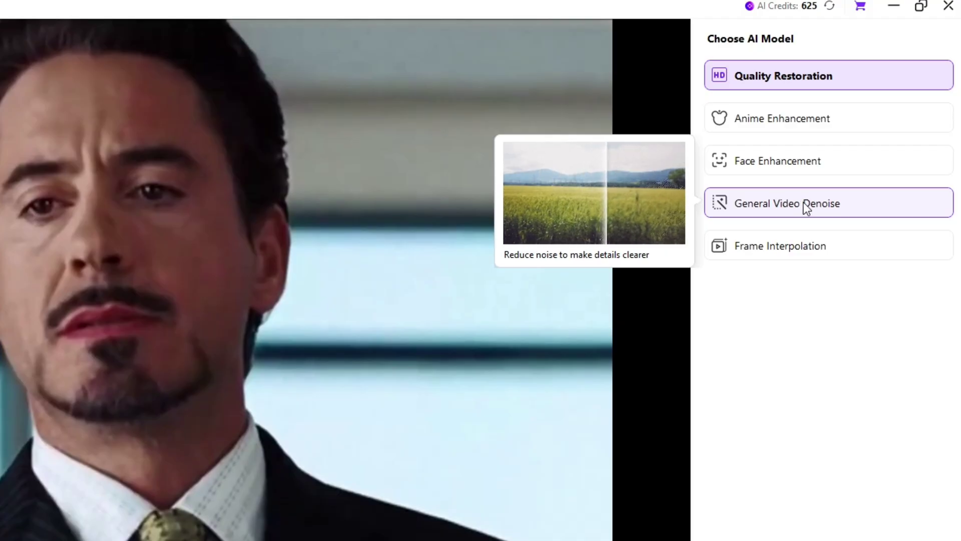
pyautogui.moveTo(810, 248)
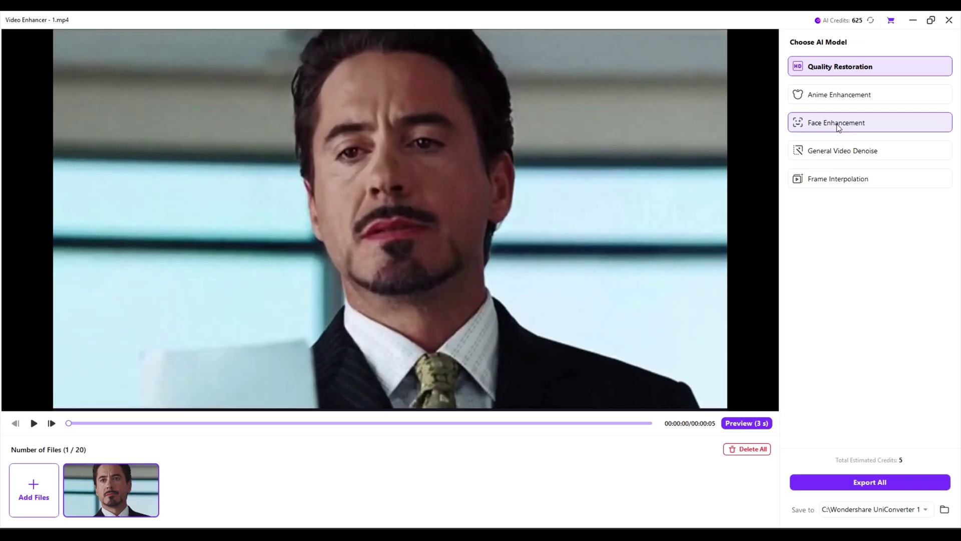
# Apply Face Enhancement at 2X (3812 x 2160) to clip 1 and preview the result.
pyautogui.click(839, 128)
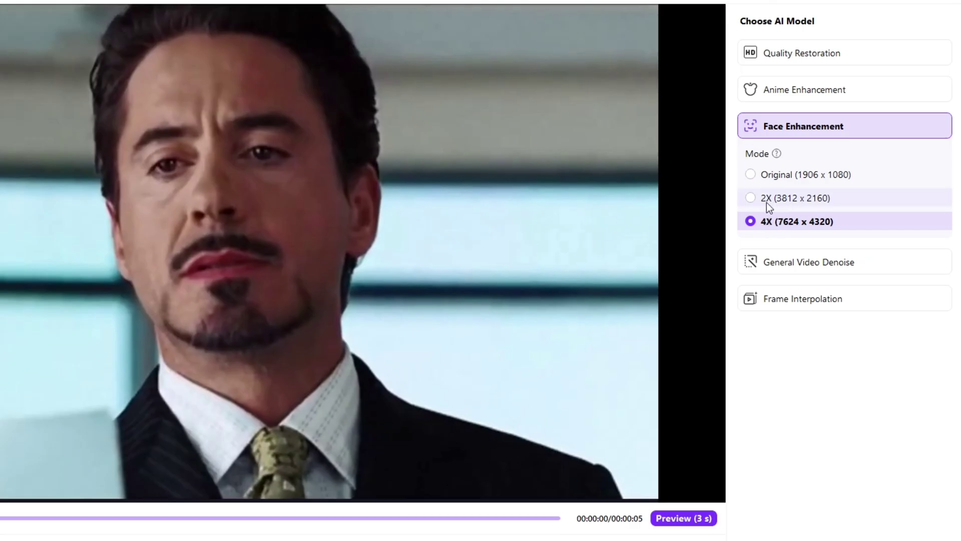
pyautogui.click(750, 199)
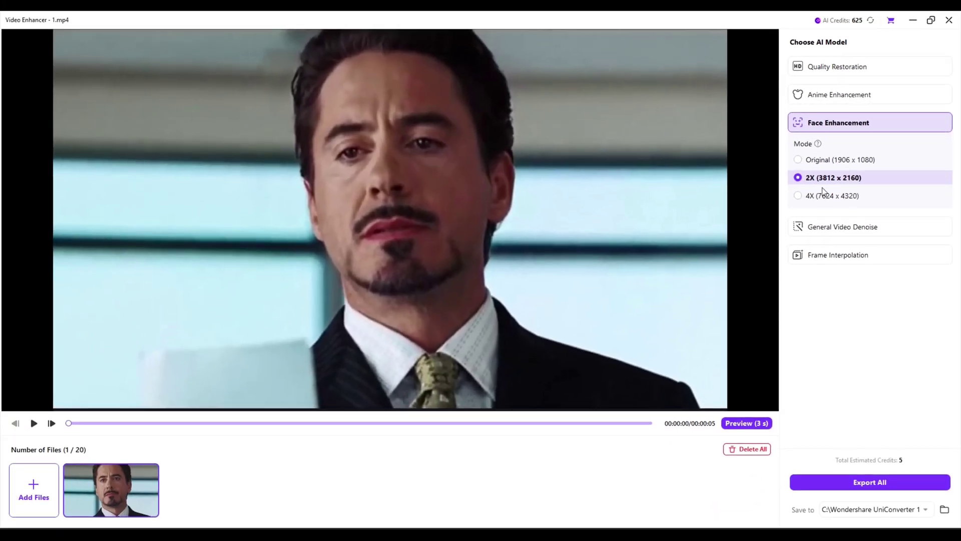
pyautogui.click(750, 424)
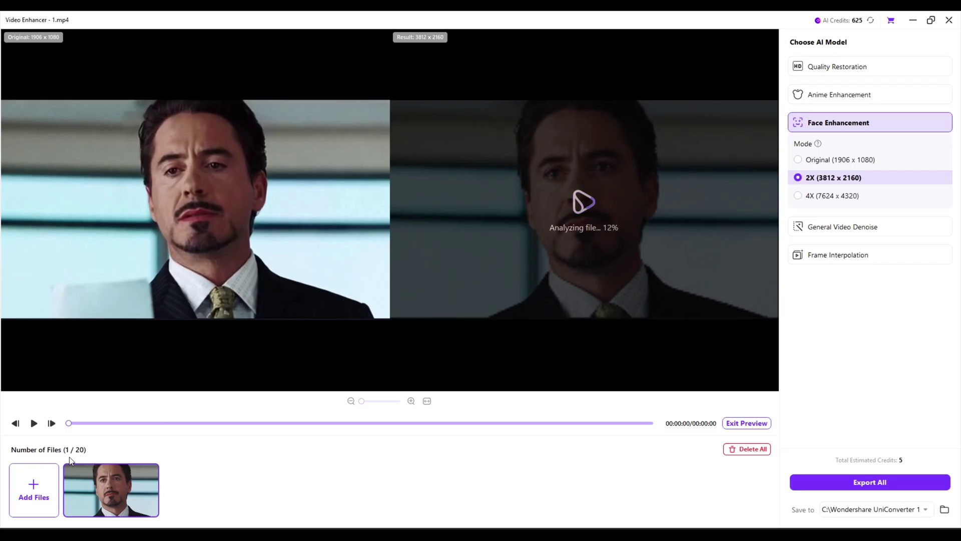
# Add clip 3 to the queue and export both clips with Face Enhancement 2X.
pyautogui.click(34, 488)
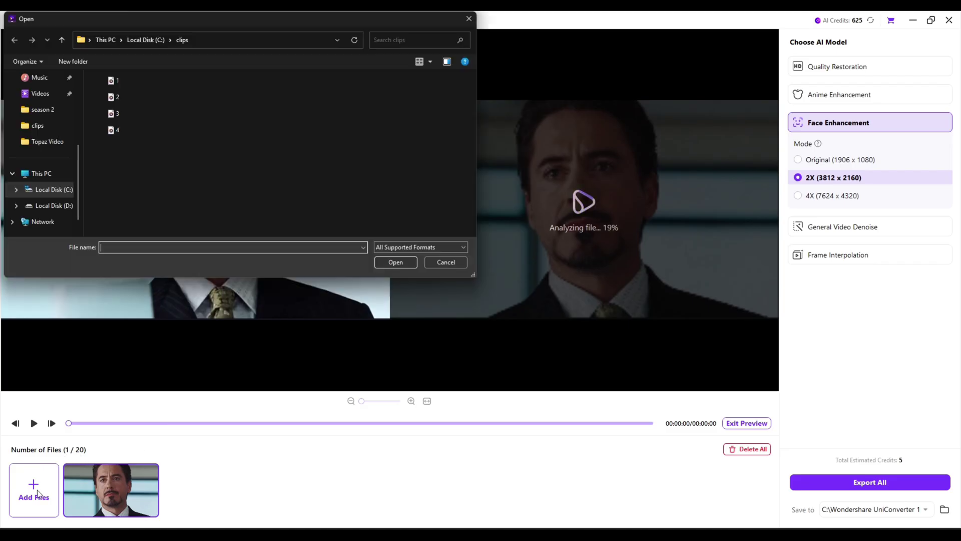
pyautogui.click(118, 112)
pyautogui.click(392, 263)
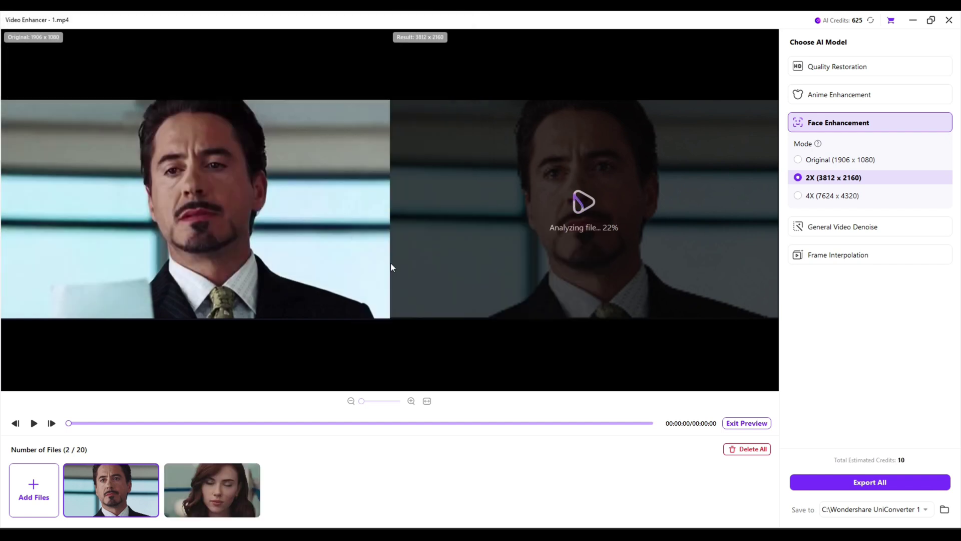
pyautogui.click(224, 485)
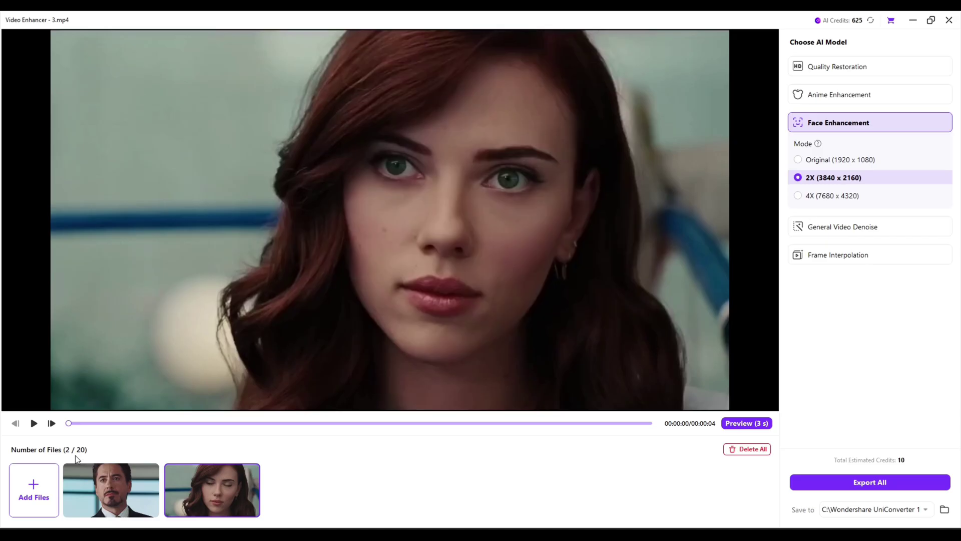
pyautogui.click(826, 485)
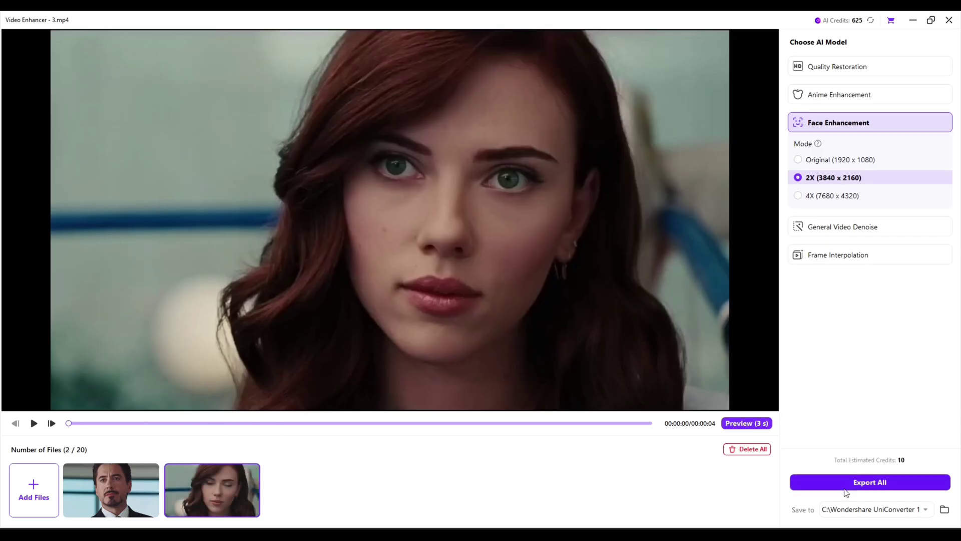
pyautogui.click(572, 306)
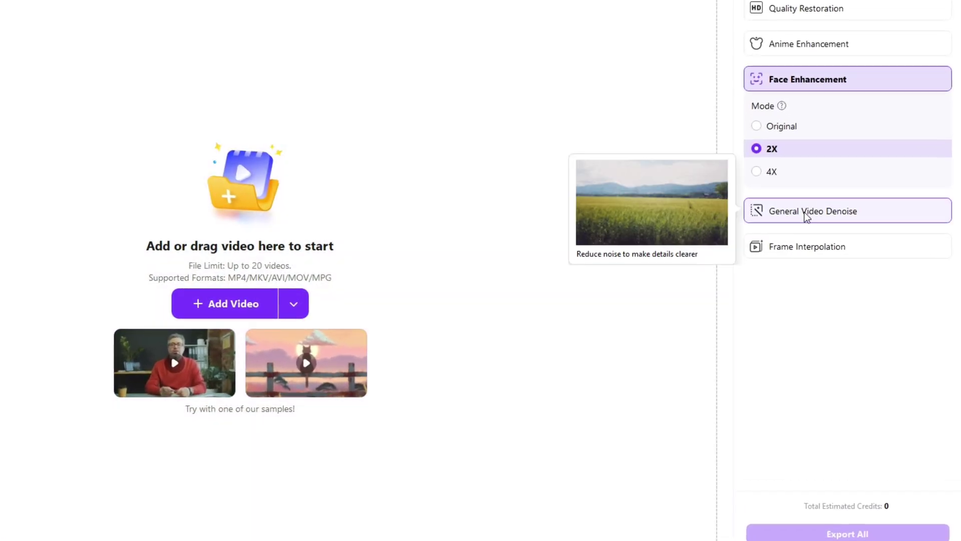
# Switch to General Video Denoise, load clip 4 and preview the denoised result.
pyautogui.click(835, 229)
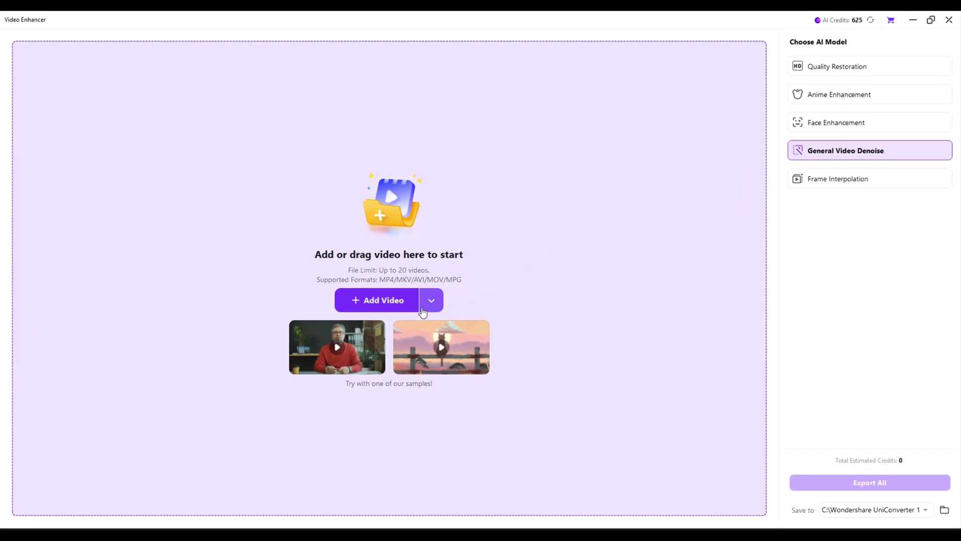
pyautogui.click(382, 304)
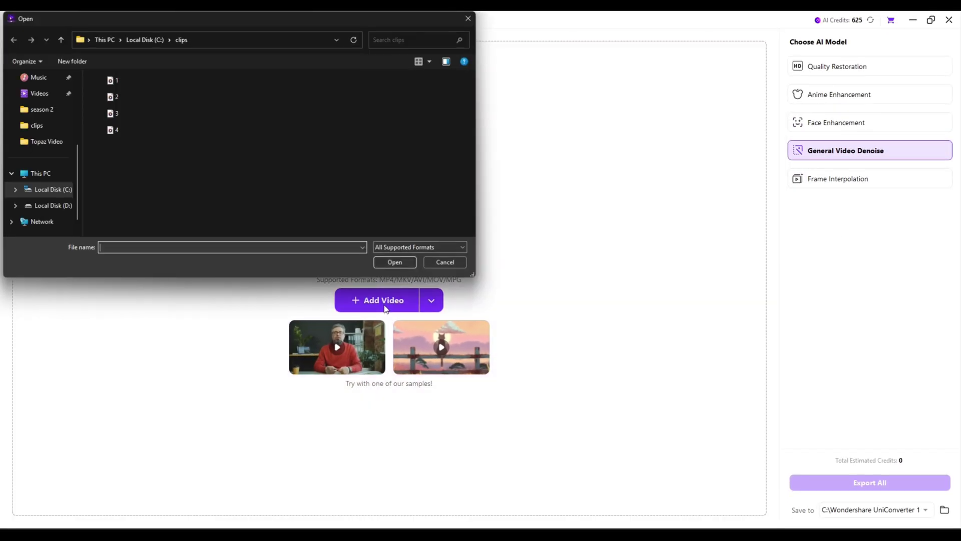
pyautogui.click(113, 130)
pyautogui.click(392, 262)
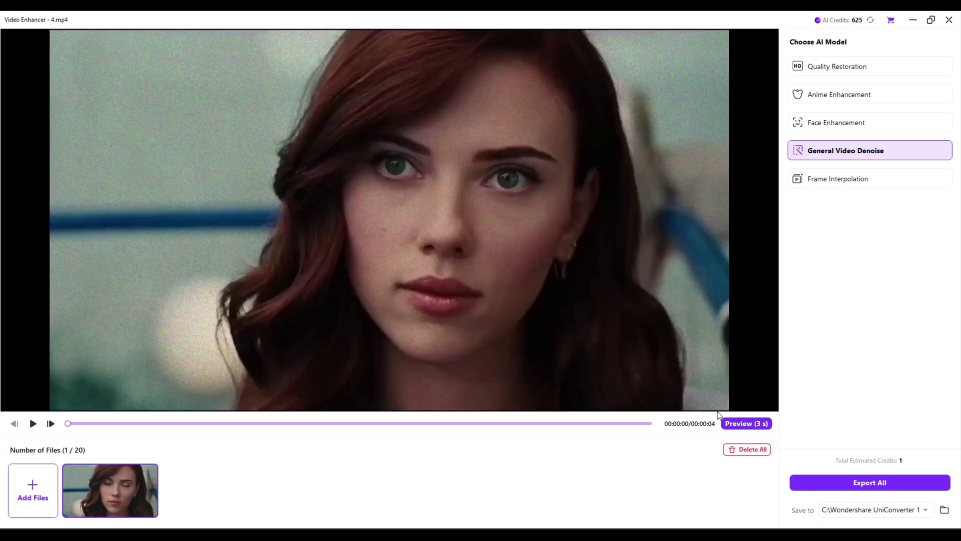
pyautogui.click(724, 424)
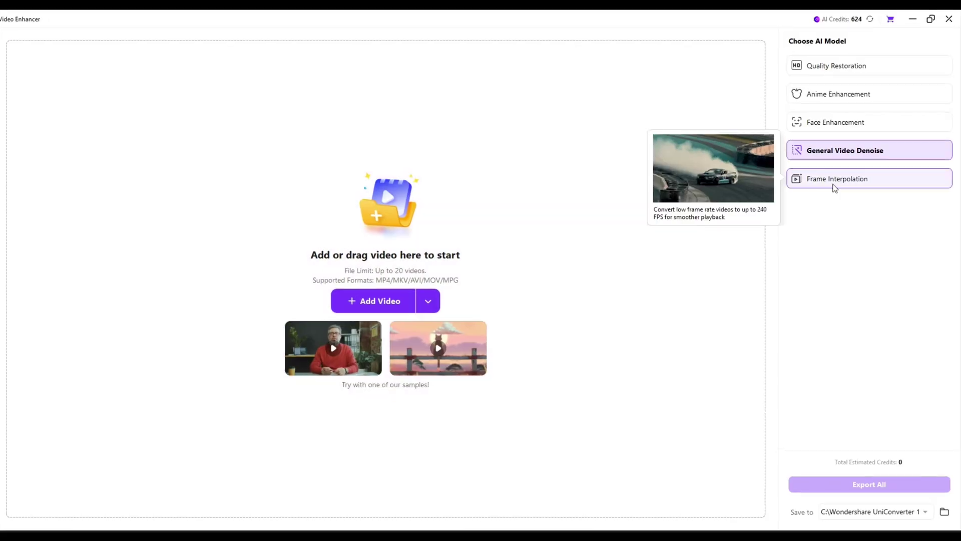
# Set Frame Interpolation smoothness to 4X and load clip 5 from the clips folder.
pyautogui.click(835, 179)
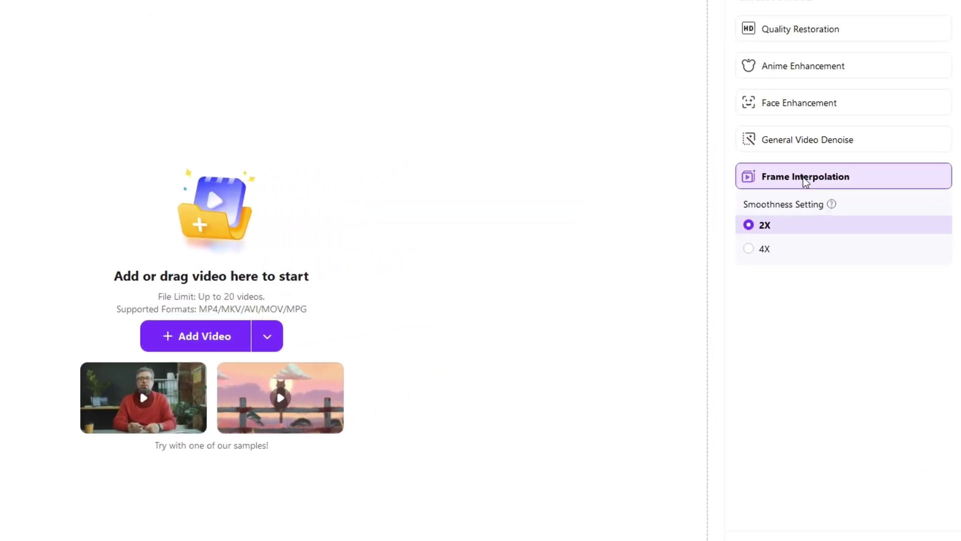
pyautogui.click(760, 250)
pyautogui.click(753, 231)
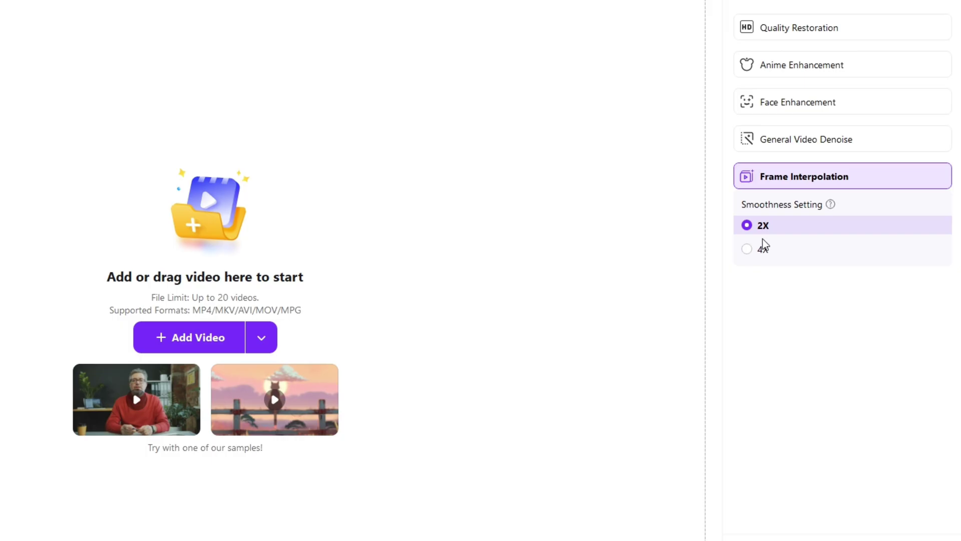
pyautogui.click(753, 250)
pyautogui.click(228, 331)
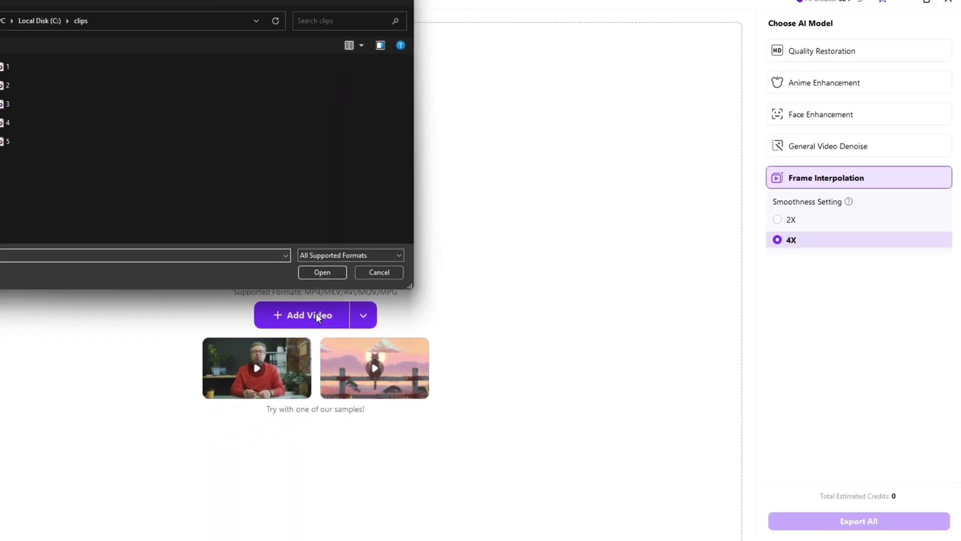
pyautogui.click(15, 142)
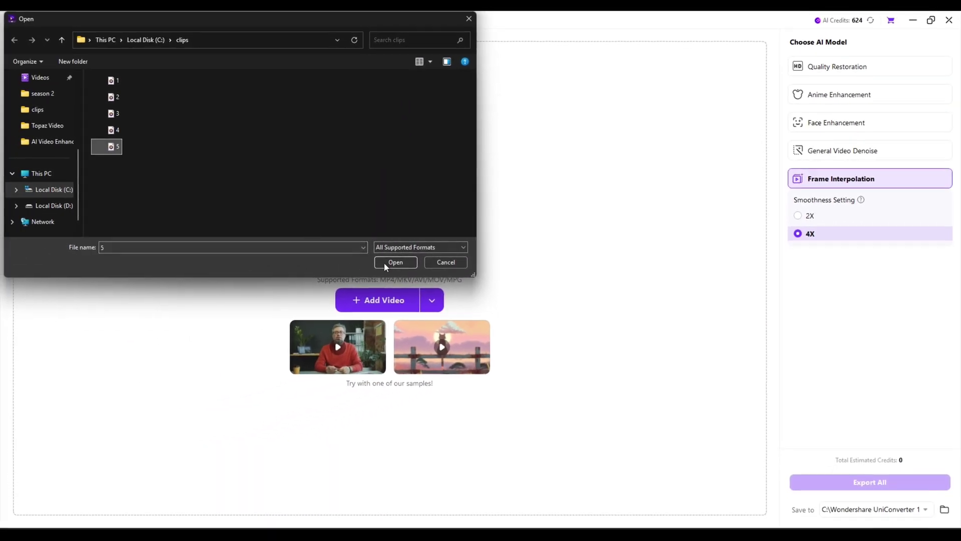
pyautogui.click(322, 272)
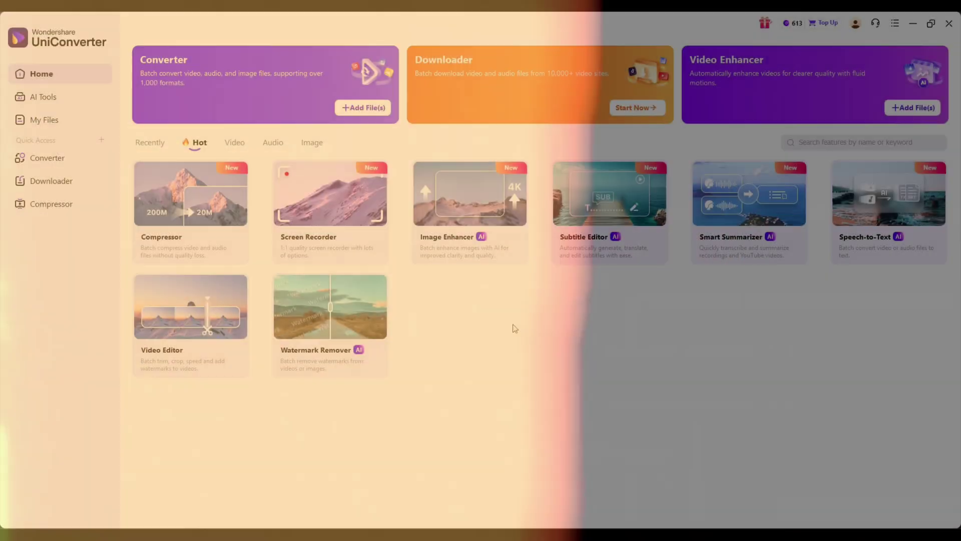
# Open photo 6 in Image Enhancer, maximize the window and generate its Auto Enhancer preview.
pyautogui.moveTo(471, 246)
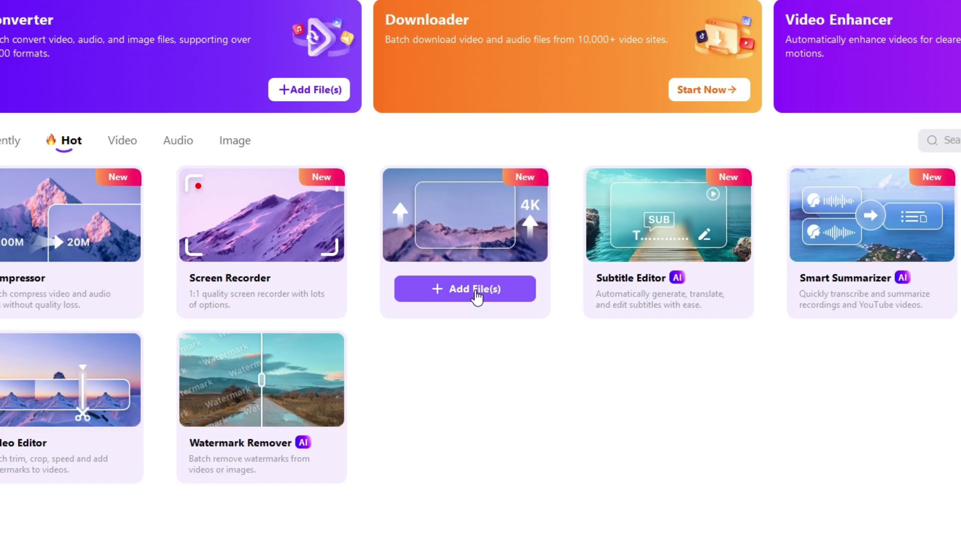
pyautogui.click(475, 308)
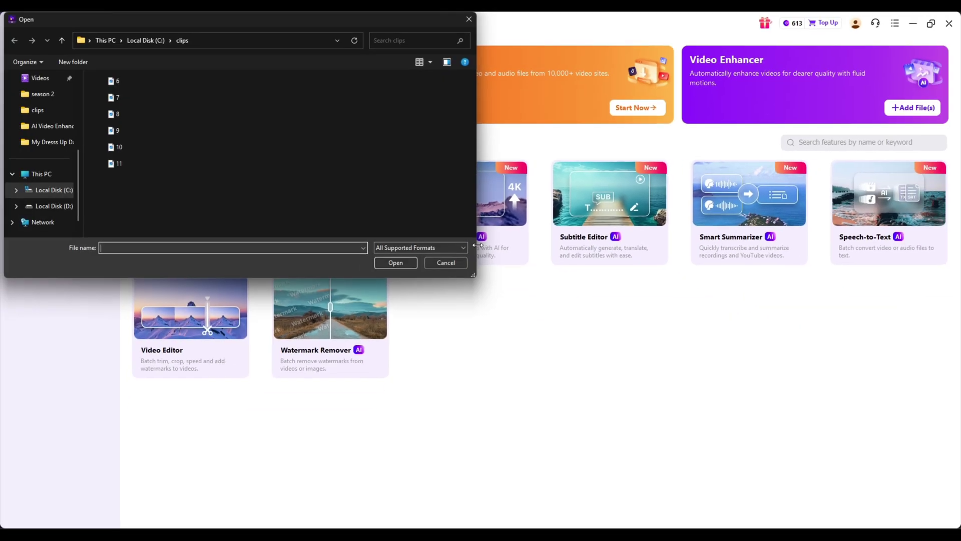
pyautogui.click(404, 263)
pyautogui.click(729, 112)
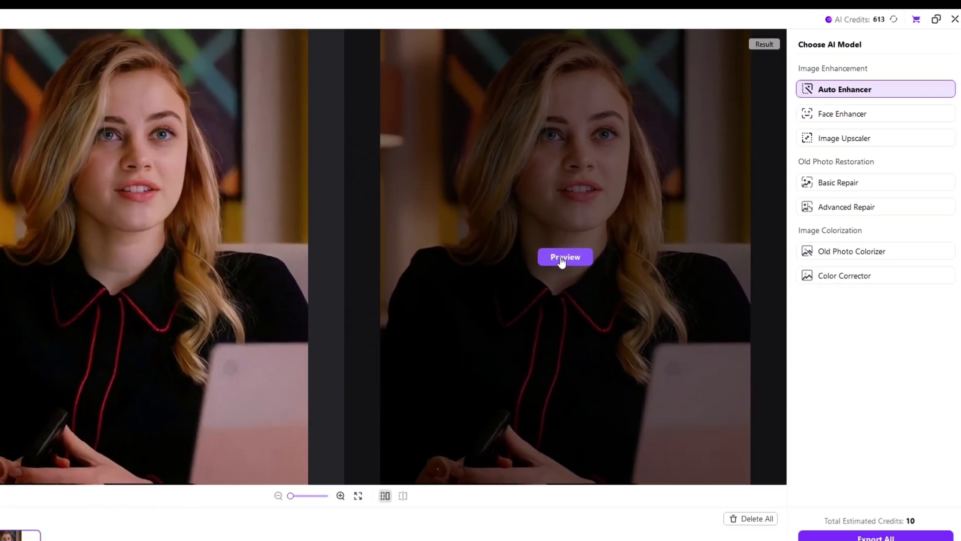
pyautogui.click(561, 258)
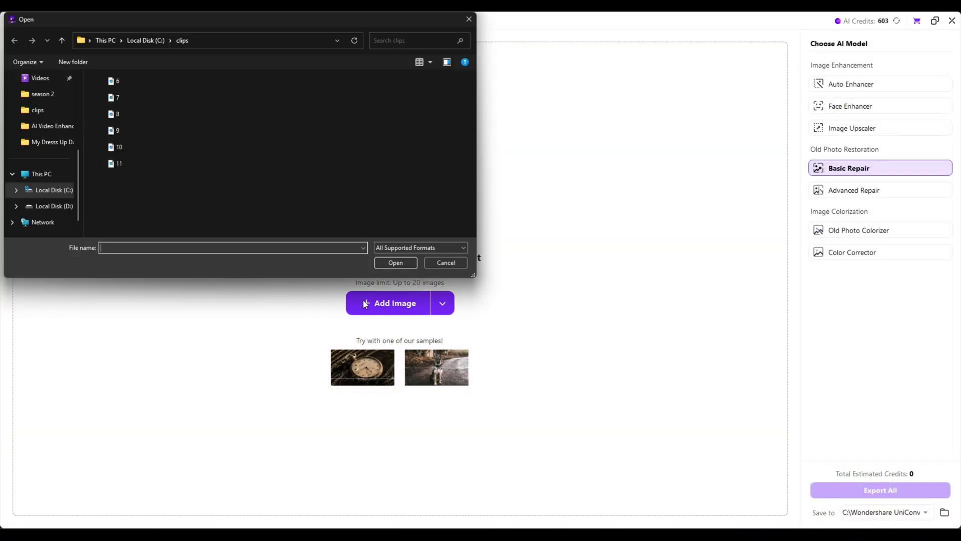
# Load cracked photo 7 with the Advanced Repair model and bring up the picker for more photos.
pyautogui.click(114, 97)
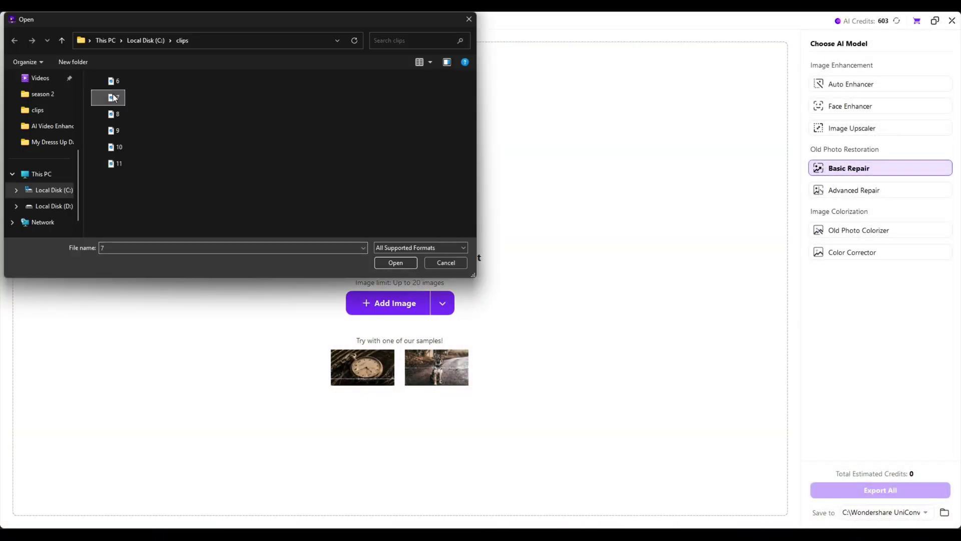
pyautogui.click(385, 262)
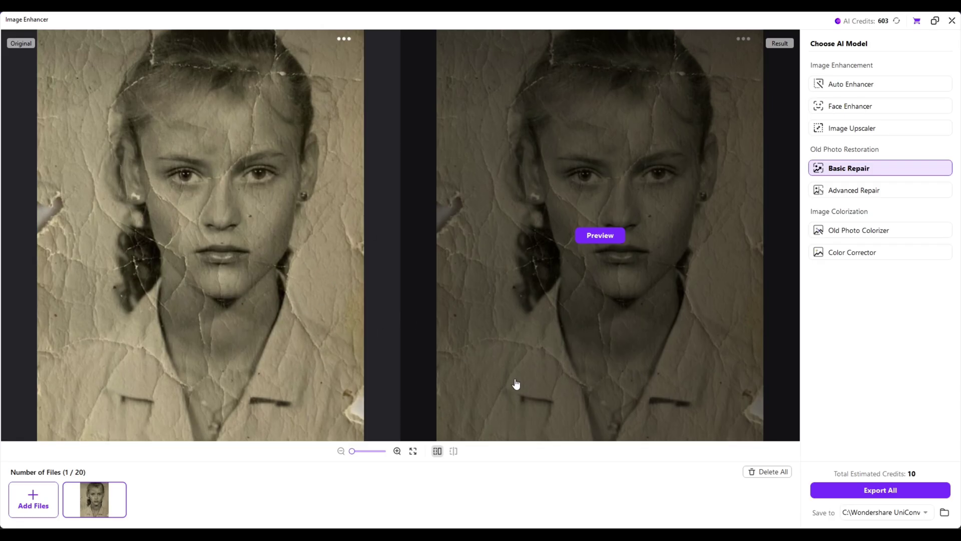
pyautogui.click(818, 190)
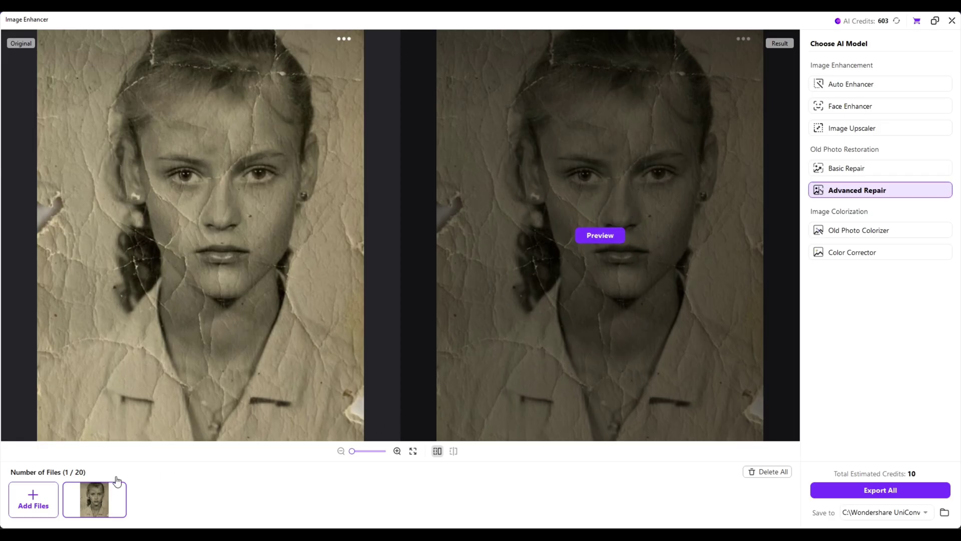
pyautogui.click(33, 498)
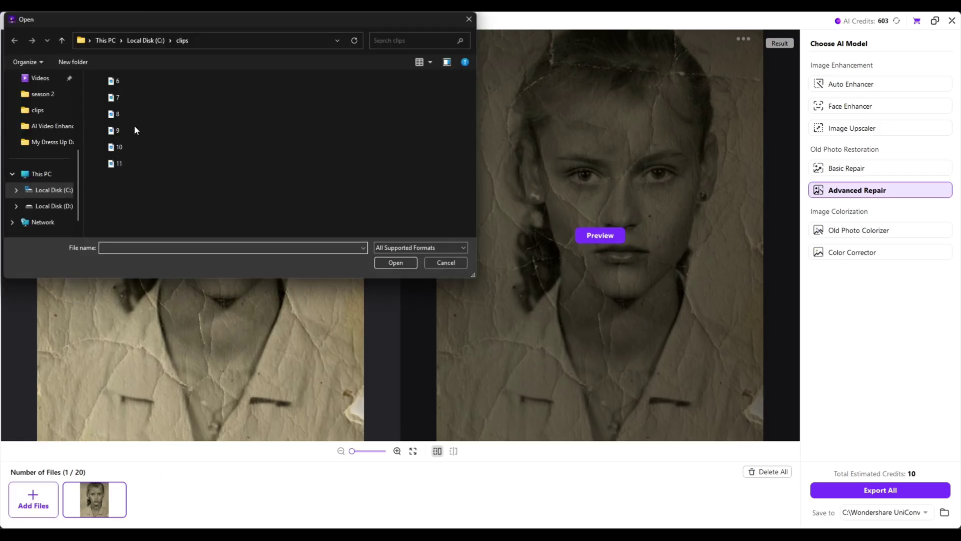
# Add photos 8 and 9 to the Image Enhancer batch.
pyautogui.click(137, 114)
pyautogui.keyDown('shift'); pyautogui.click(128, 129); pyautogui.keyUp('shift')
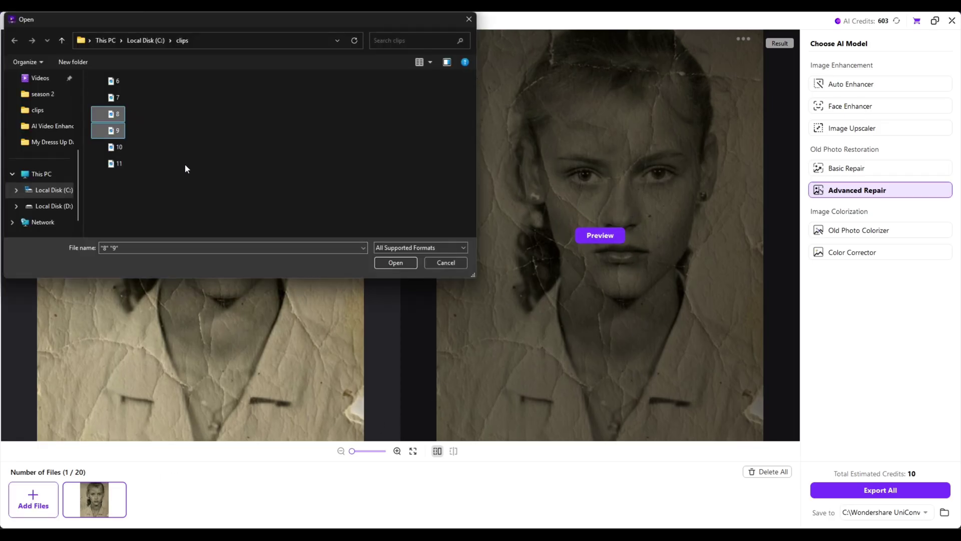
pyautogui.click(394, 263)
# Preview Advanced Repair on the cracked girl portrait and export all three photos.
pyautogui.click(168, 499)
pyautogui.click(234, 503)
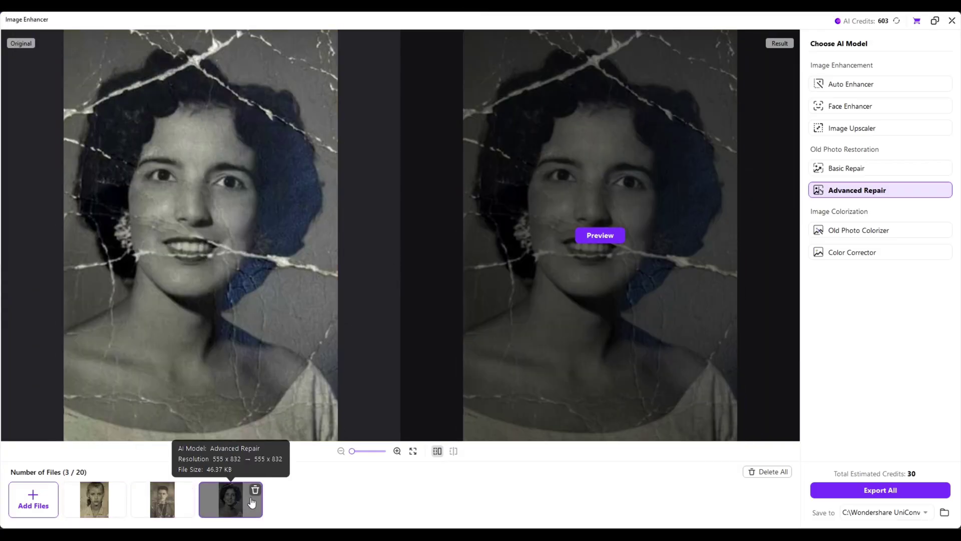
pyautogui.click(165, 500)
pyautogui.click(95, 500)
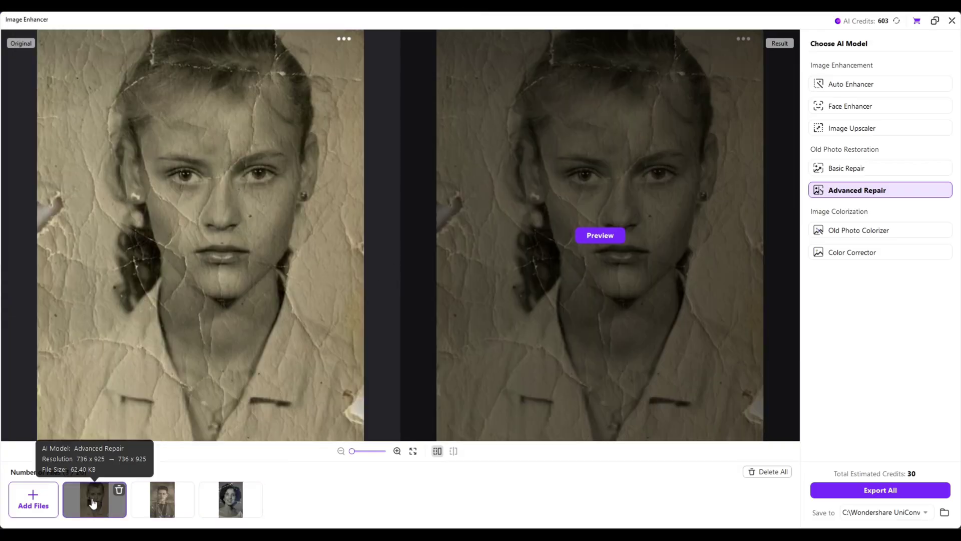
pyautogui.click(611, 240)
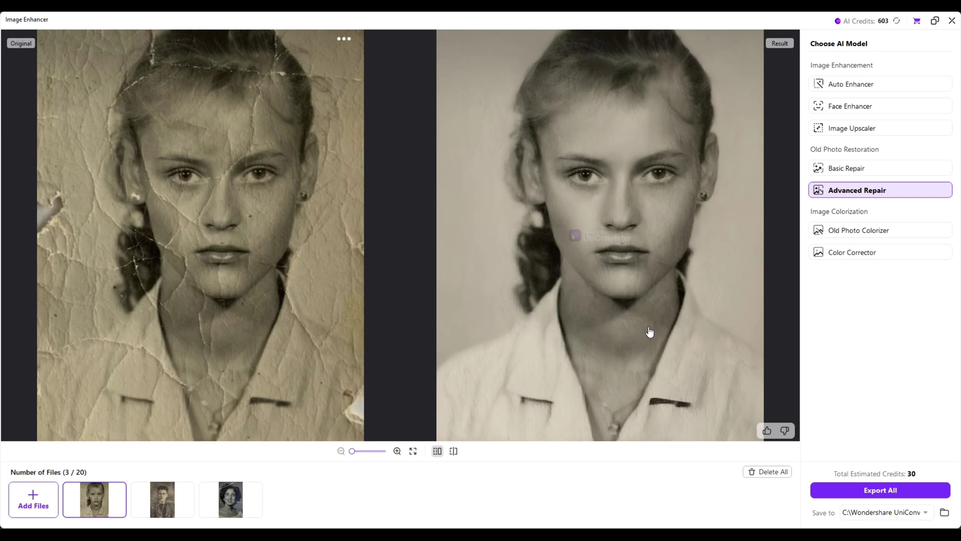
pyautogui.click(842, 495)
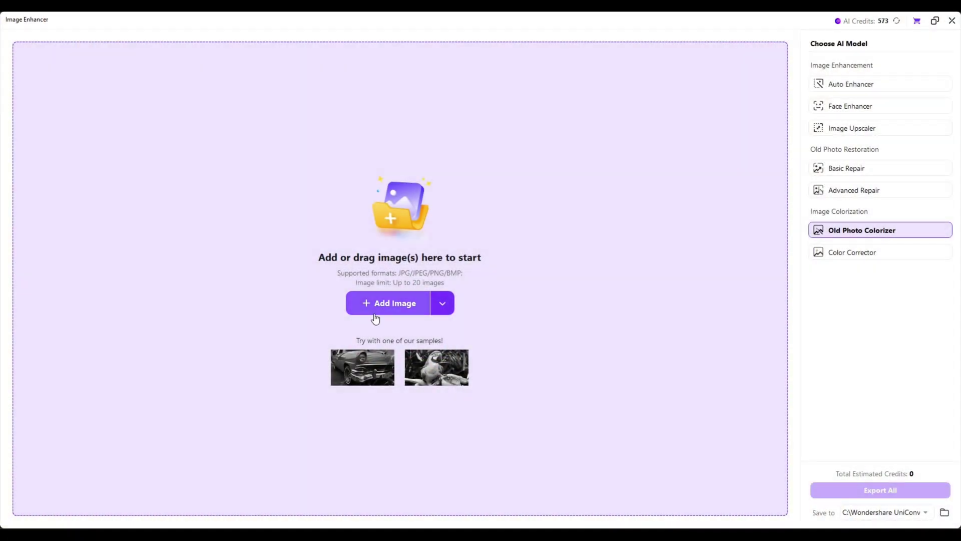
# Load photo 10, preview its Old Photo Colorizer result and export the colorized portrait.
pyautogui.click(375, 318)
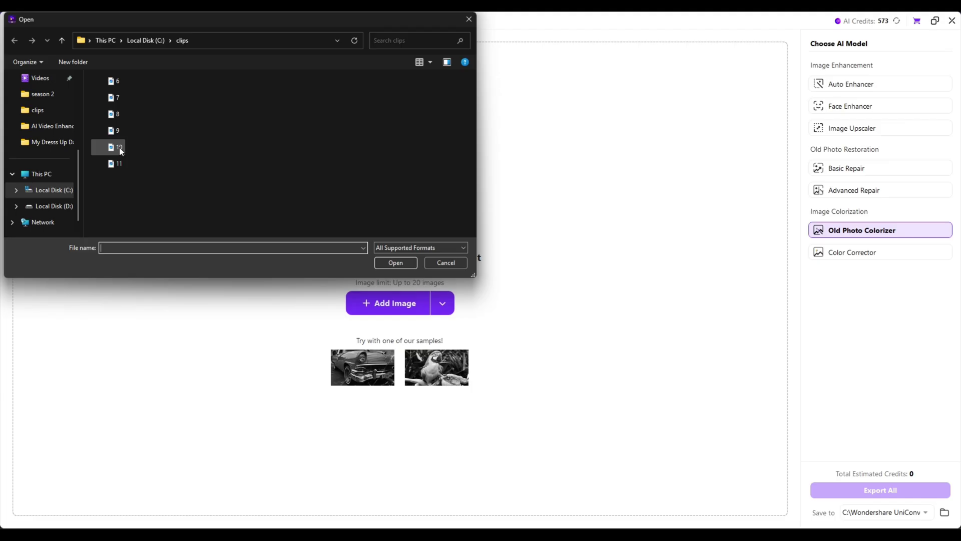
pyautogui.click(117, 148)
pyautogui.click(403, 266)
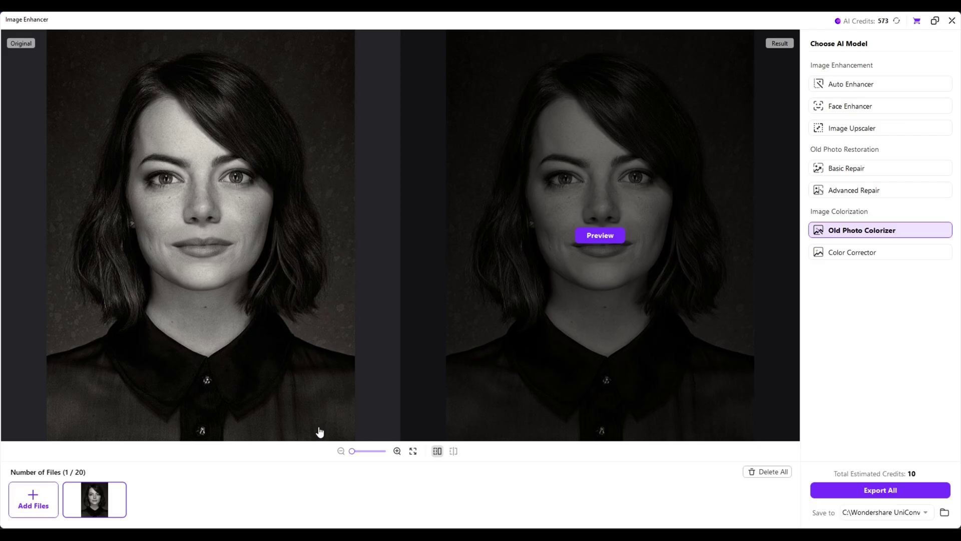
pyautogui.click(610, 239)
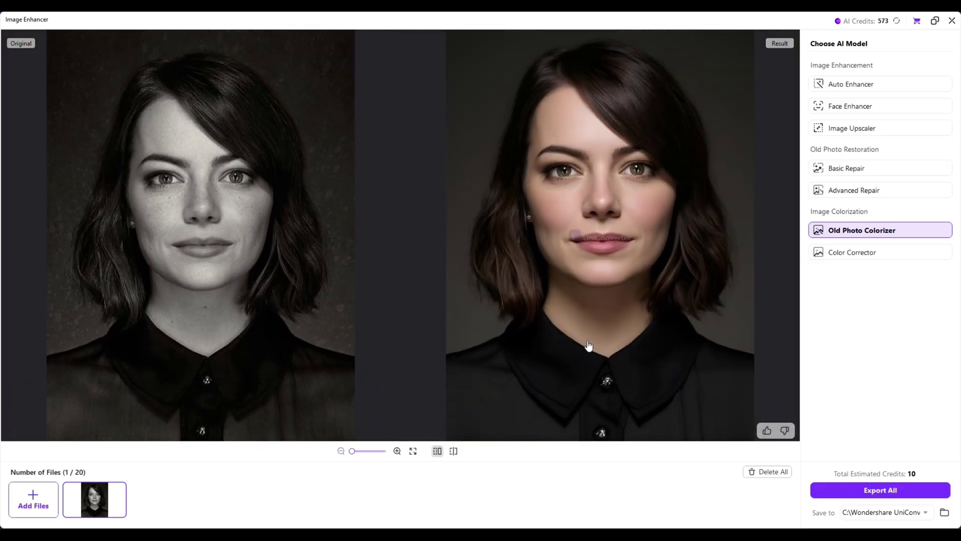
pyautogui.click(842, 496)
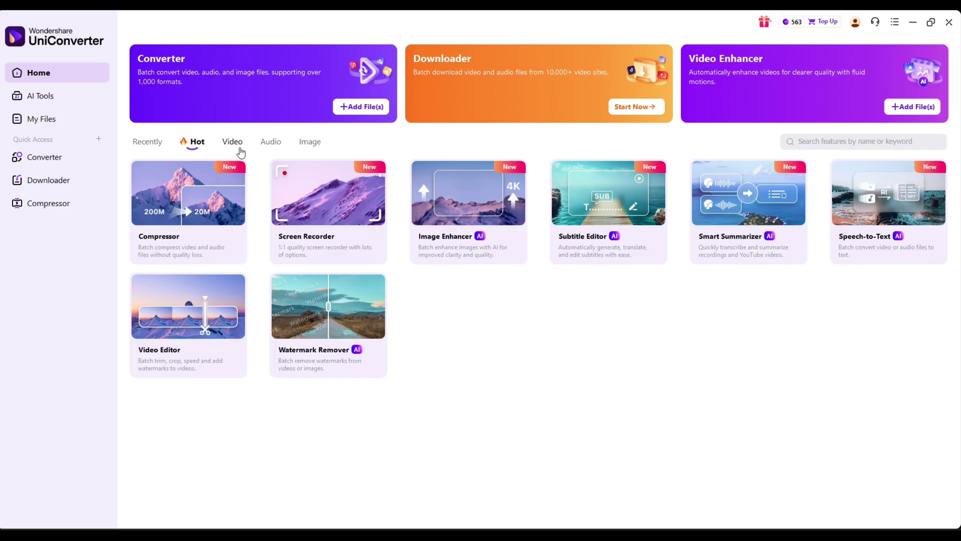
# Browse the Home screen's Video and Audio tool lists, then display the Image tools like Image BG Remover and Thumbnail Maker.
pyautogui.click(234, 144)
pyautogui.scroll(-3, 787, 216)
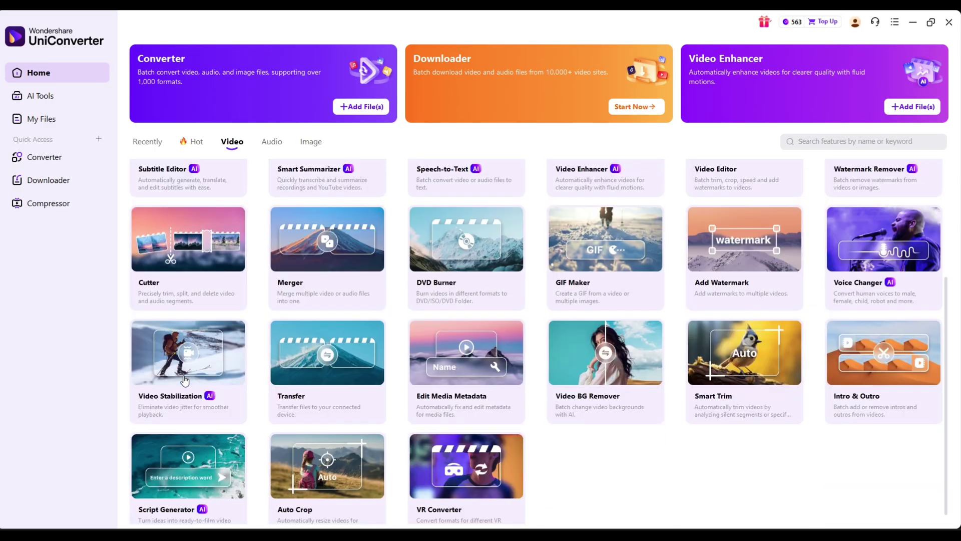
pyautogui.scroll(3, 787, 323)
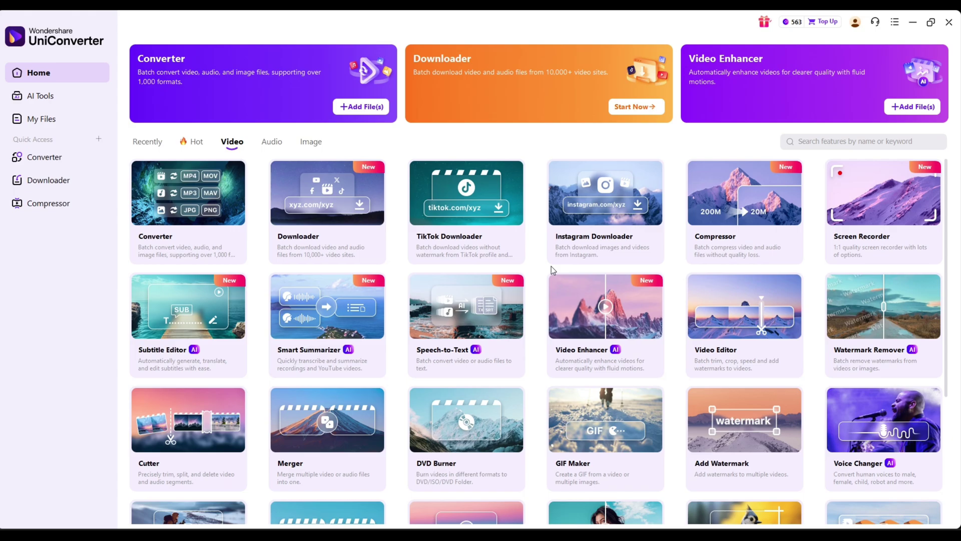
pyautogui.click(271, 142)
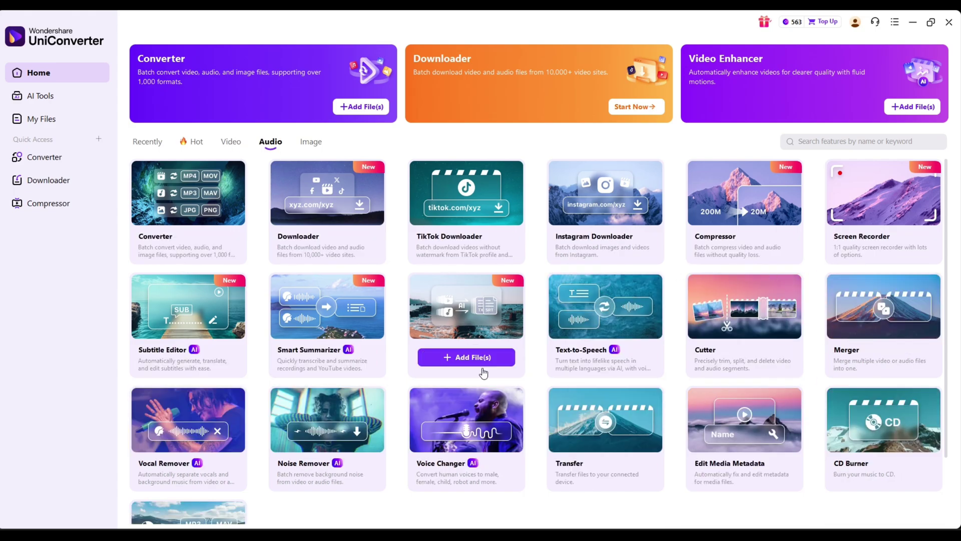
pyautogui.scroll(-3, 275, 480)
pyautogui.scroll(3, 448, 452)
pyautogui.click(311, 145)
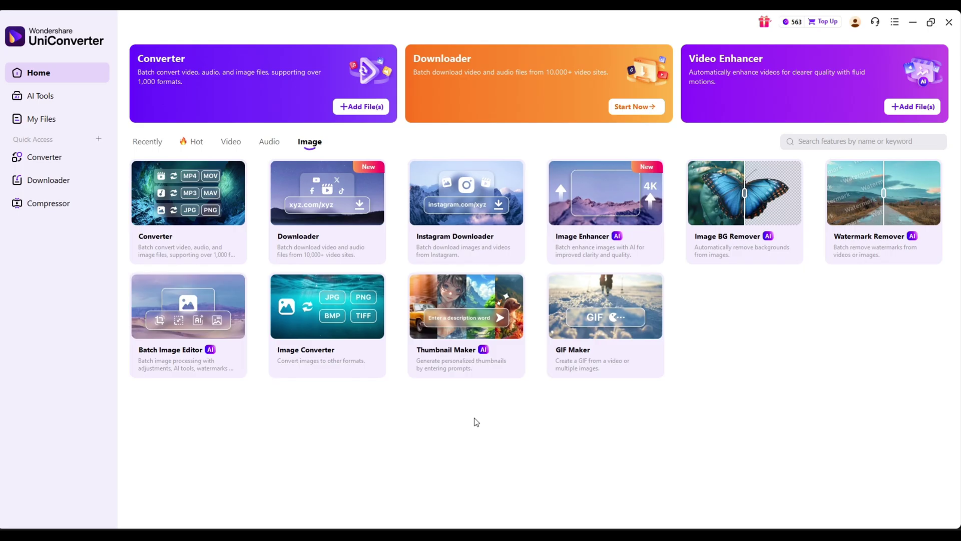